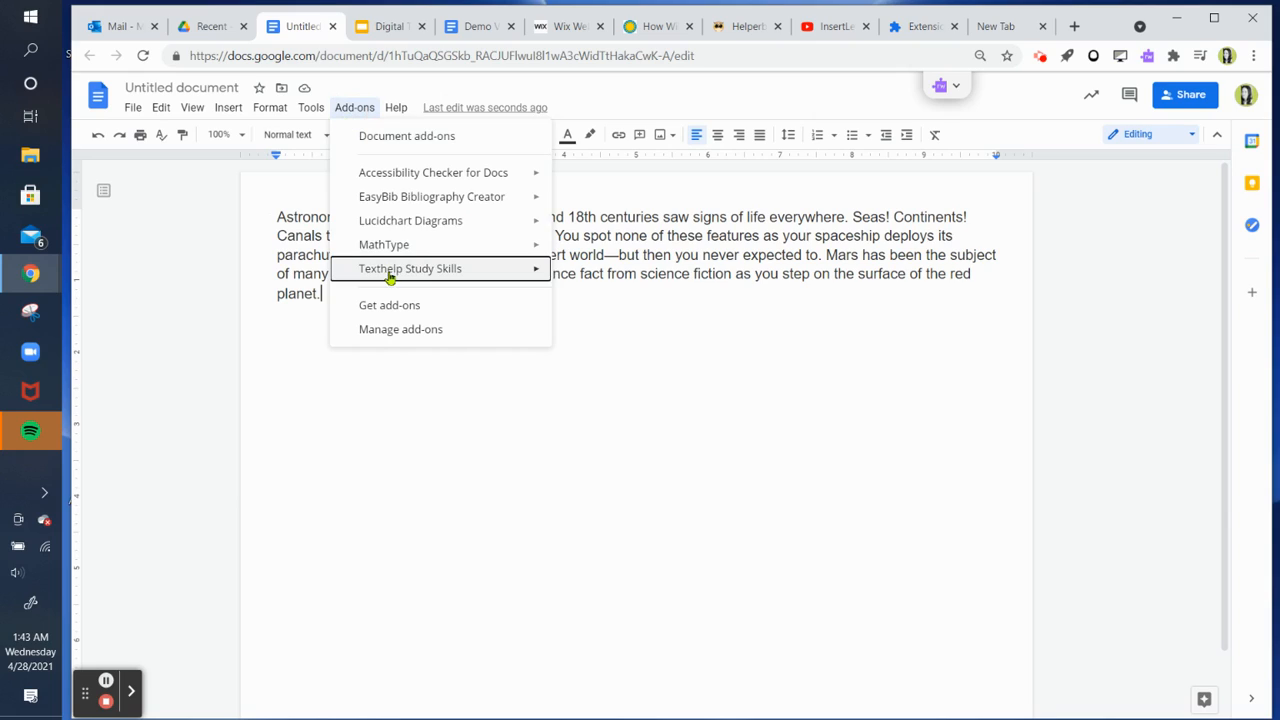
Step: Show the Texthelp Study Skills highlighting tools and highlight "Seas!" in yellow
mouse_move(431, 279)
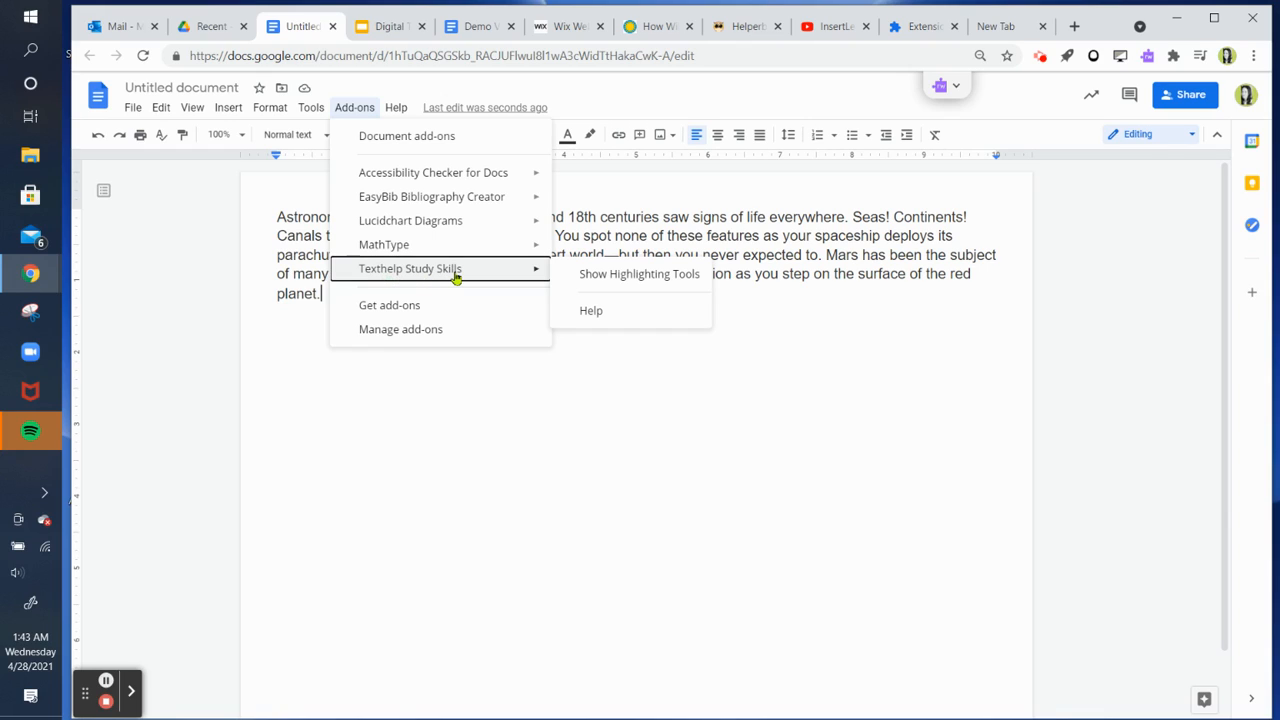
left_click(642, 274)
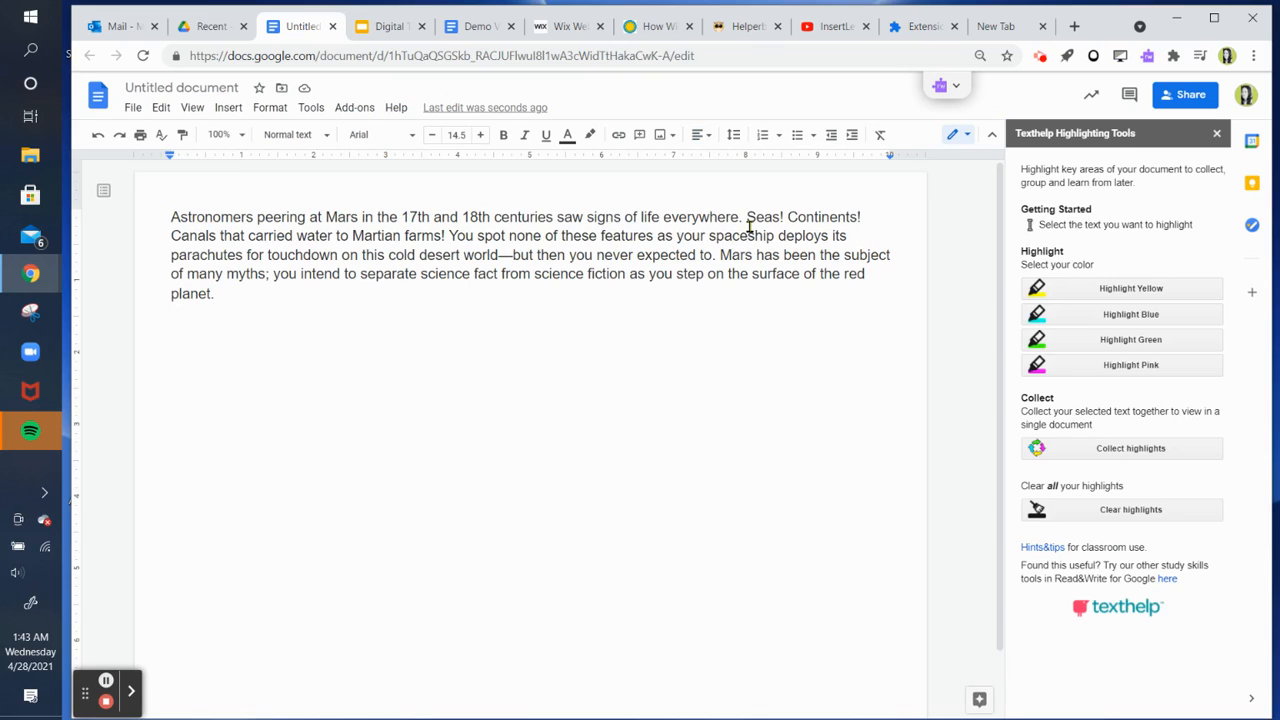
left_click_drag(748, 218, 782, 218)
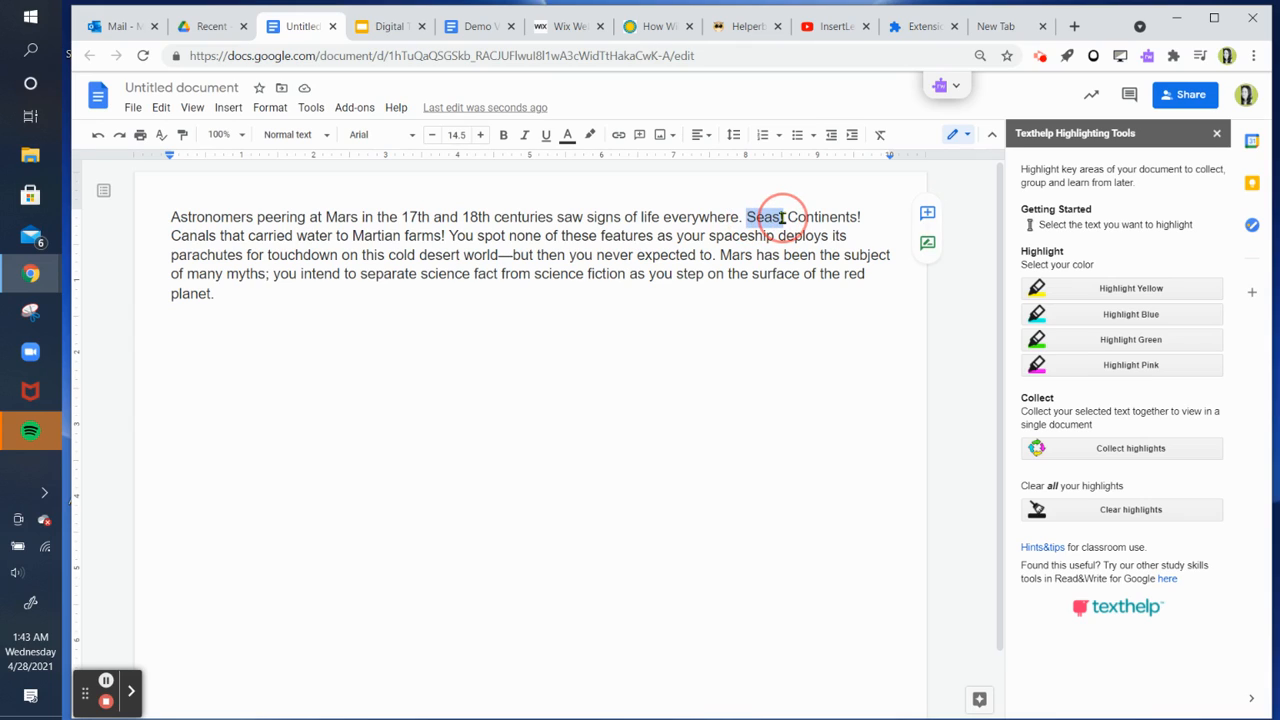
left_click(1101, 290)
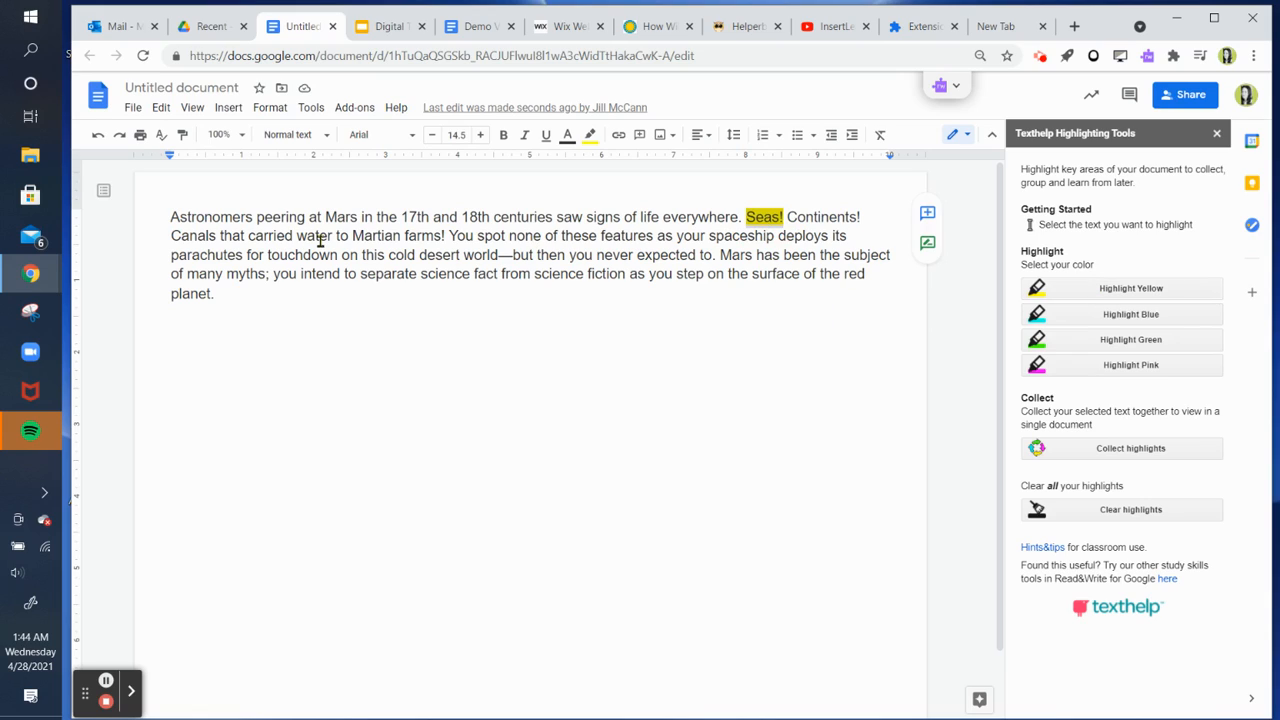
Step: Highlight "Martian" in blue and the "Mars" that begins the sentence about myths in pink
left_click_drag(345, 237, 403, 237)
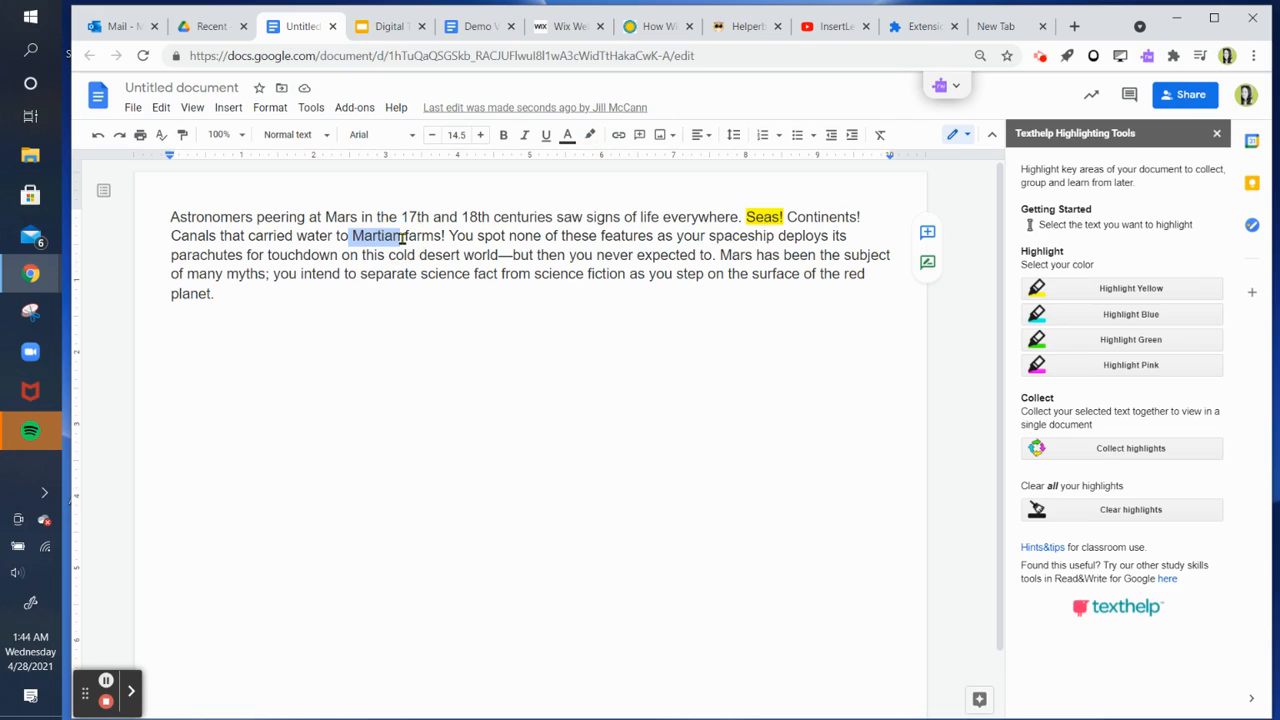
left_click(1128, 316)
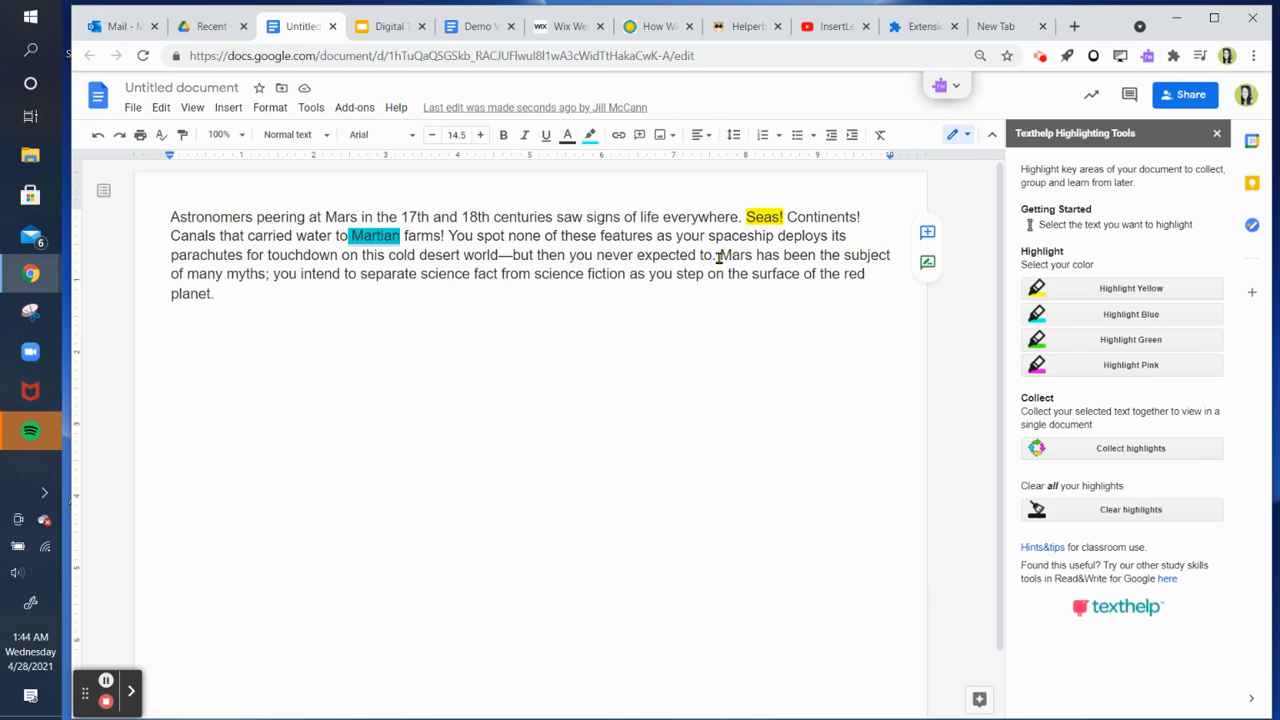
left_click_drag(720, 256, 752, 256)
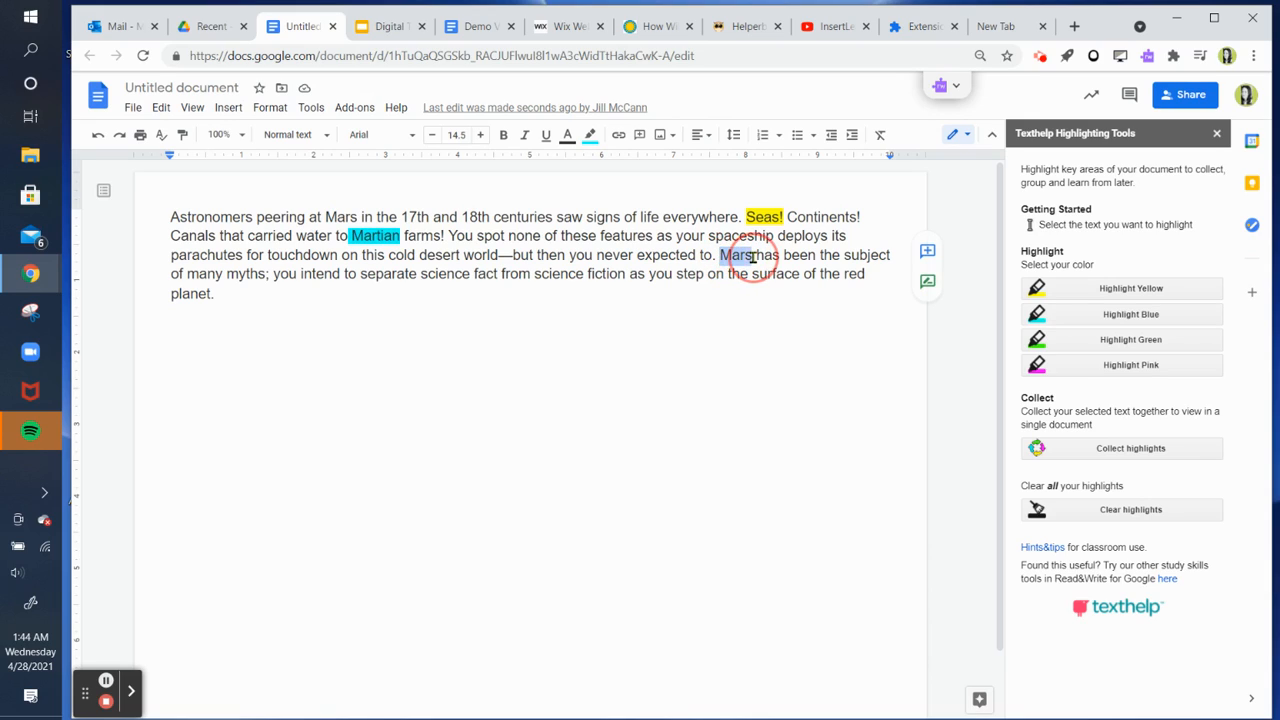
left_click(1064, 369)
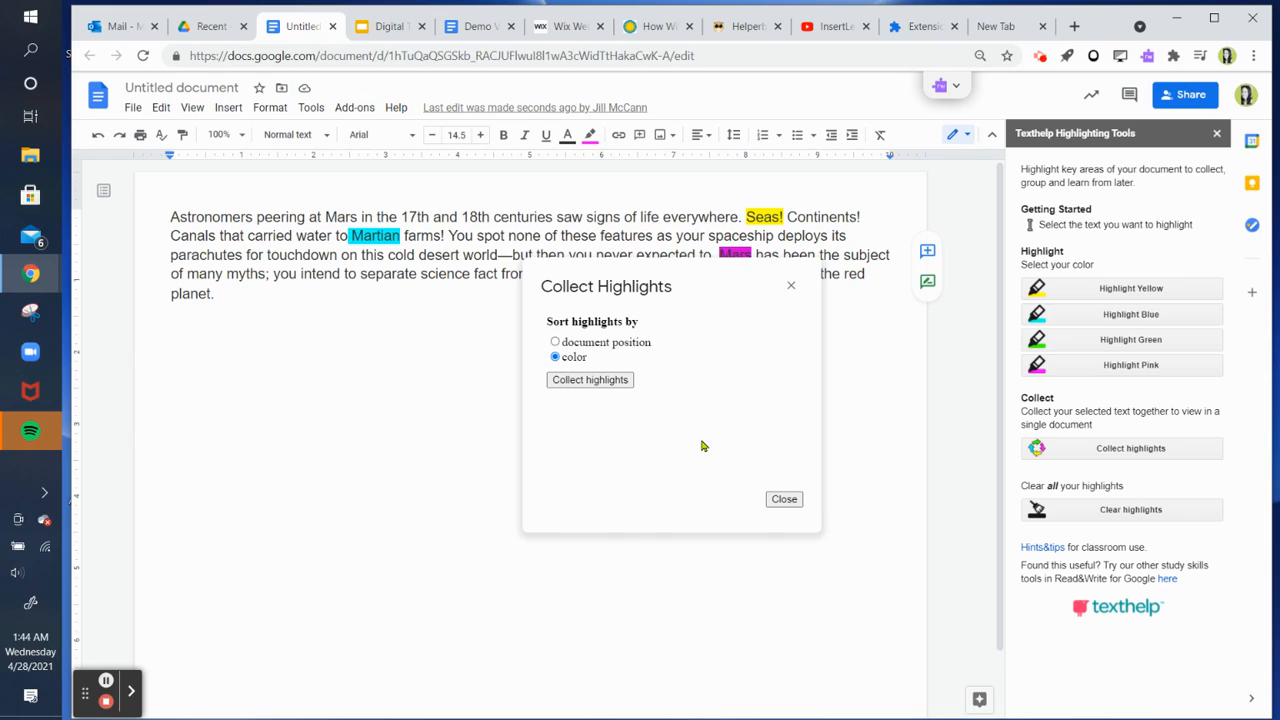
Step: Collect the highlights sorted by color into a separate document, and open that document to review it
left_click(599, 381)
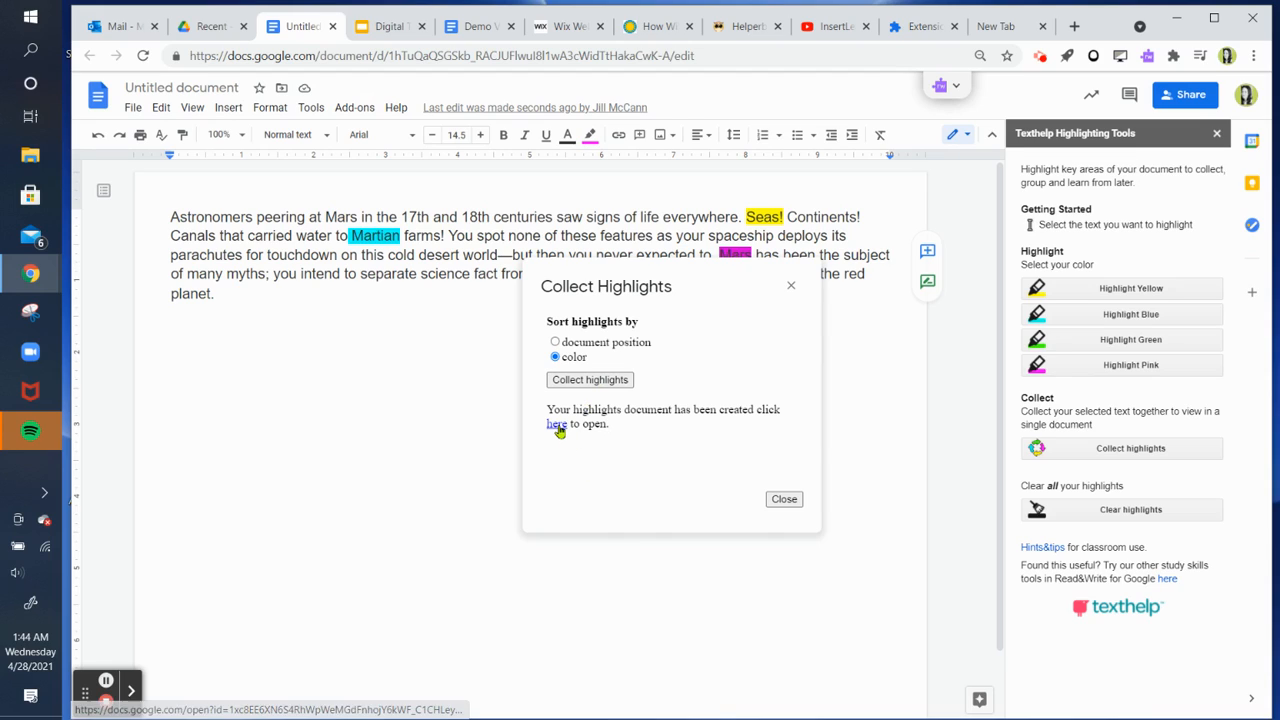
left_click(558, 424)
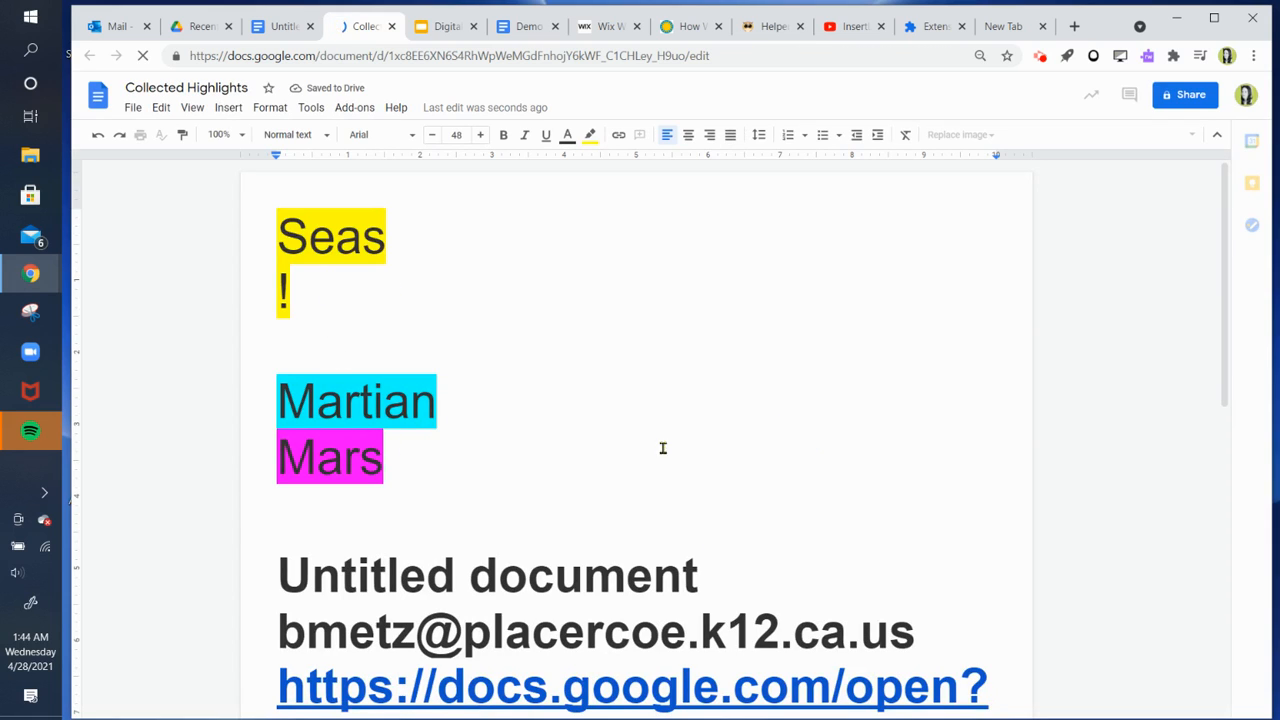
left_click(500, 237)
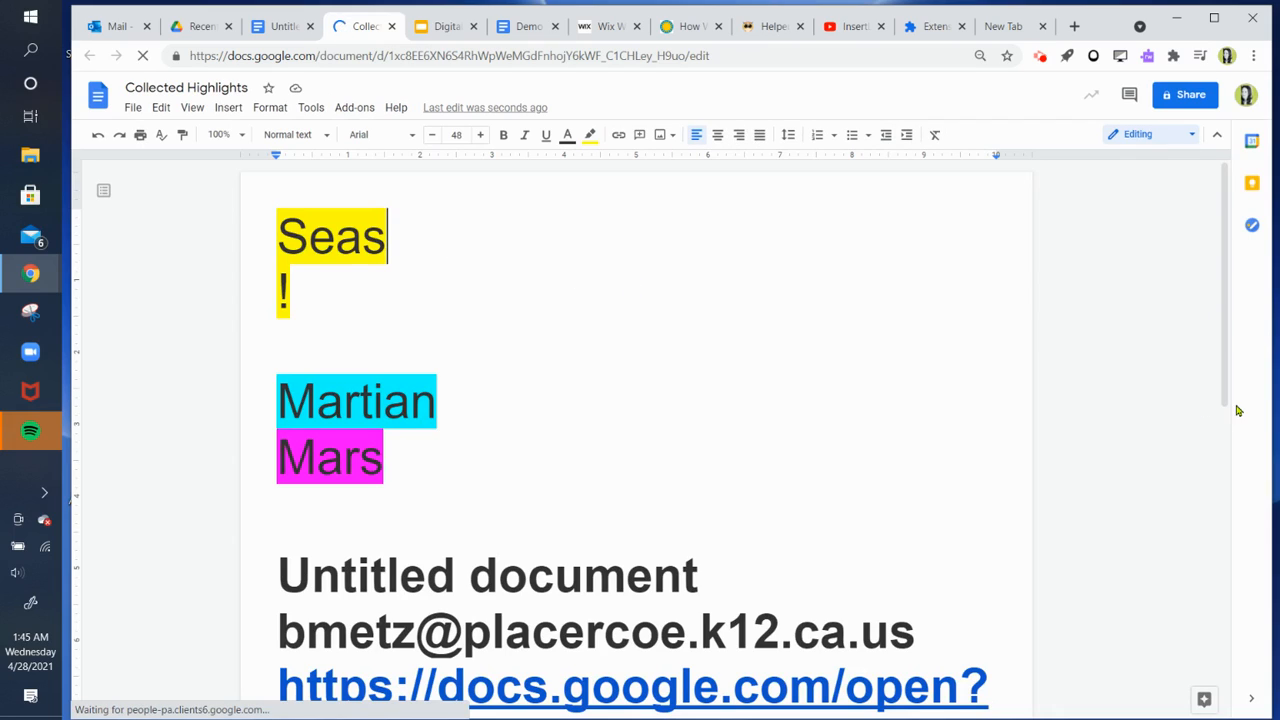
scroll(1228, 396, "down", 3)
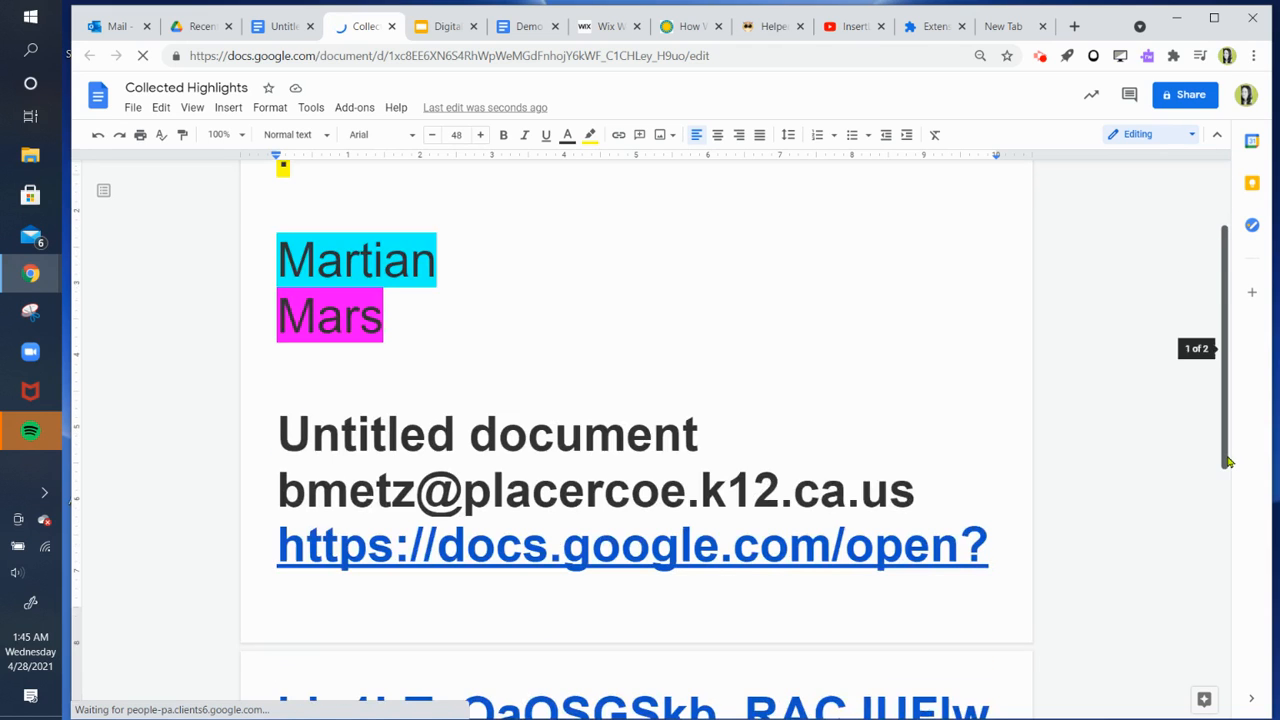
scroll(1230, 380, "up", 3)
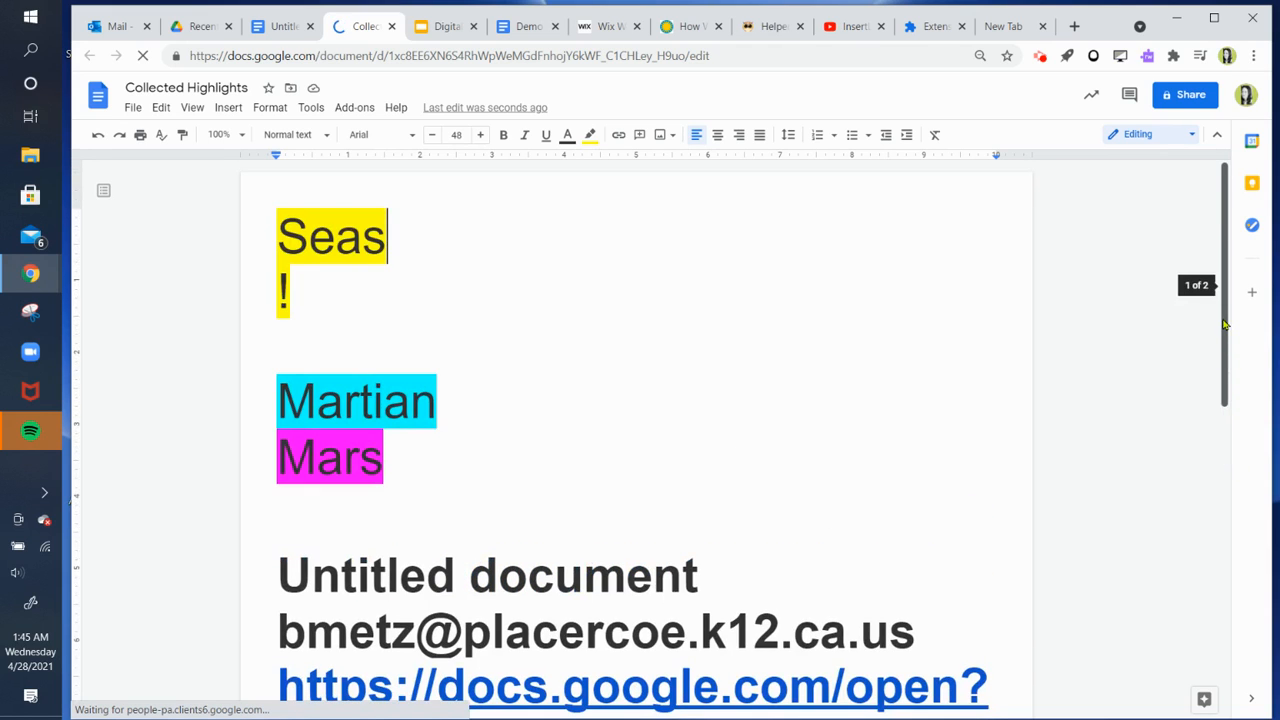
Step: Return to the untitled Mars document and close the Collect Highlights dialog and the Texthelp Highlighting Tools
left_click(284, 27)
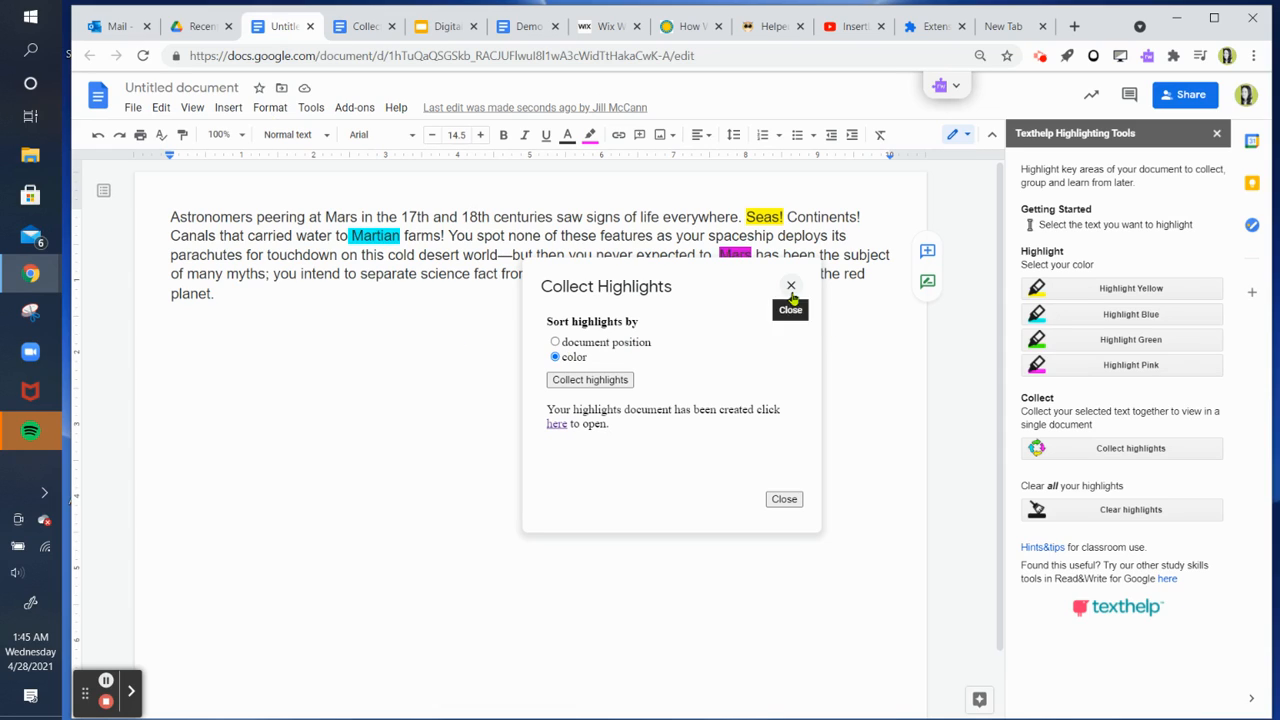
left_click(790, 287)
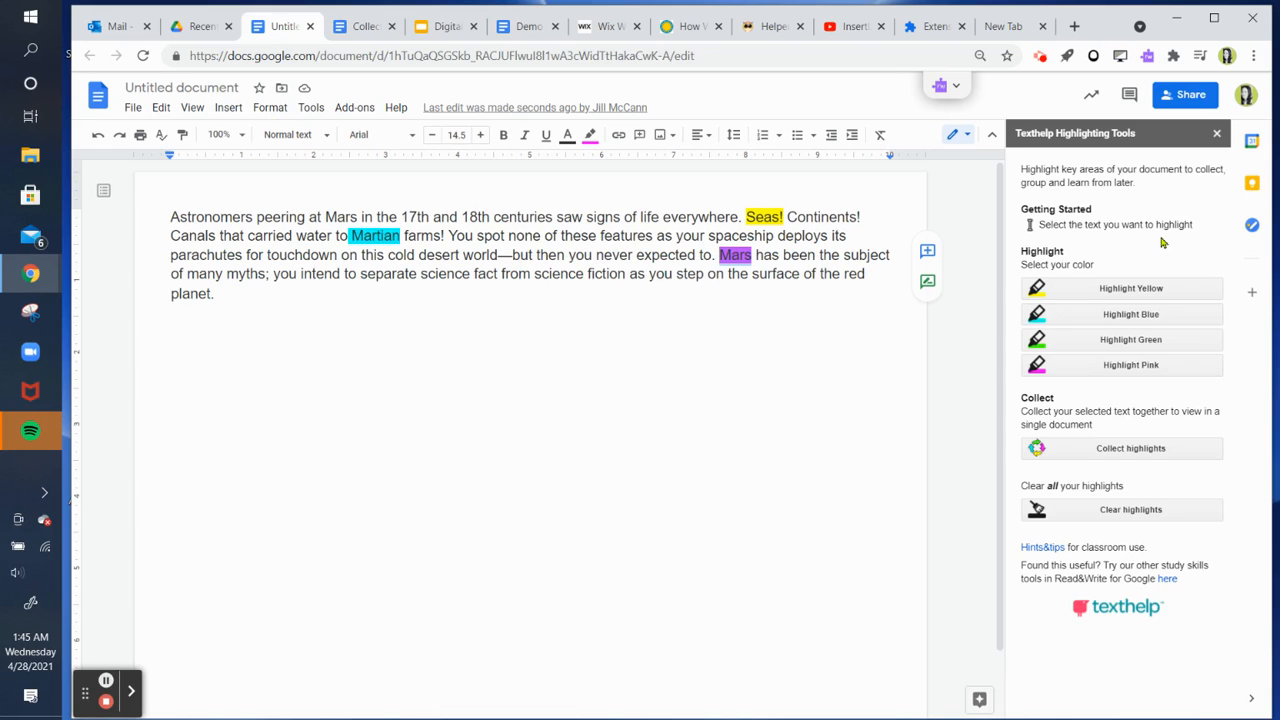
left_click(1217, 133)
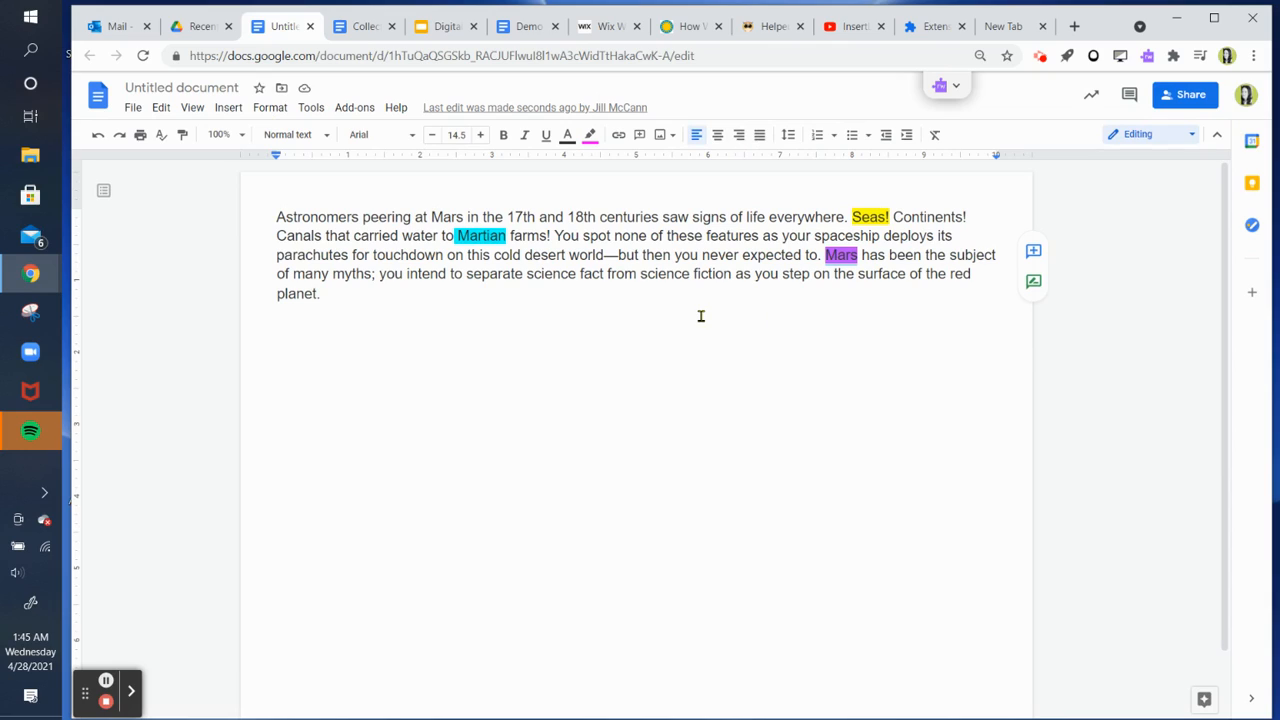
Step: With the Read&Write highlighters, highlight the "science" before "fact" in pink and "parachutes" in blue
left_click(955, 93)
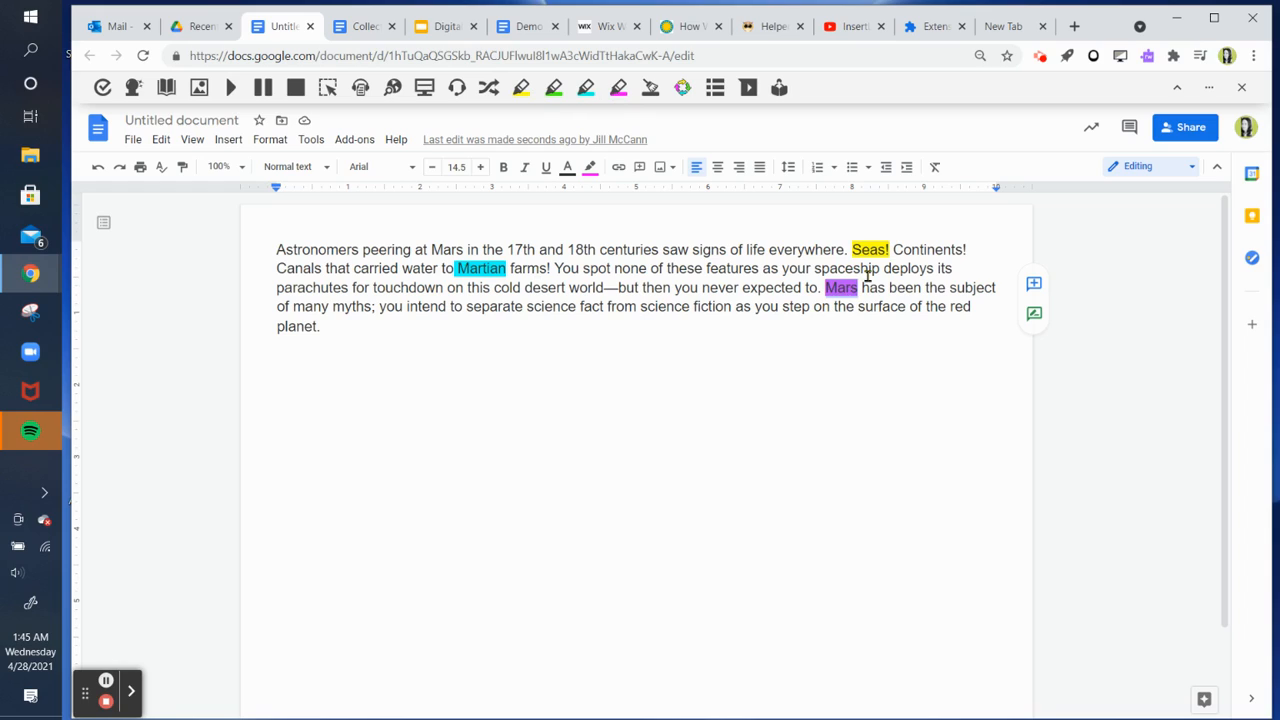
double_click(562, 306)
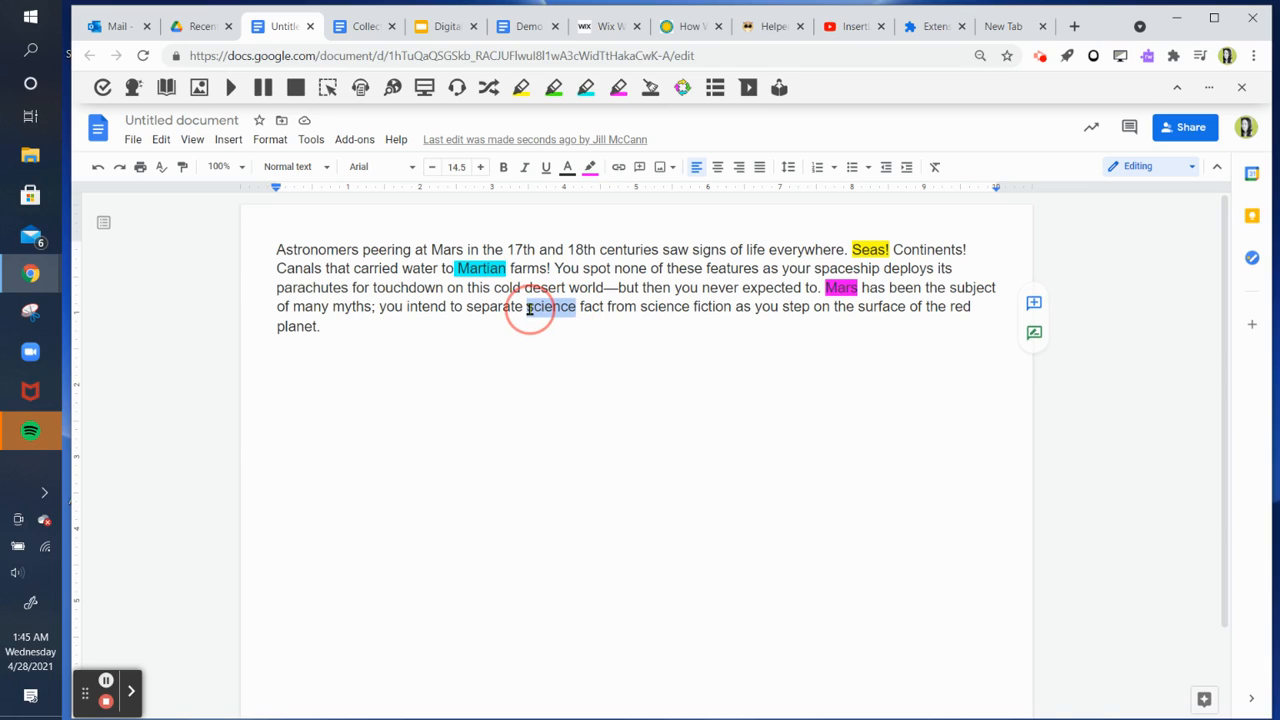
left_click(619, 87)
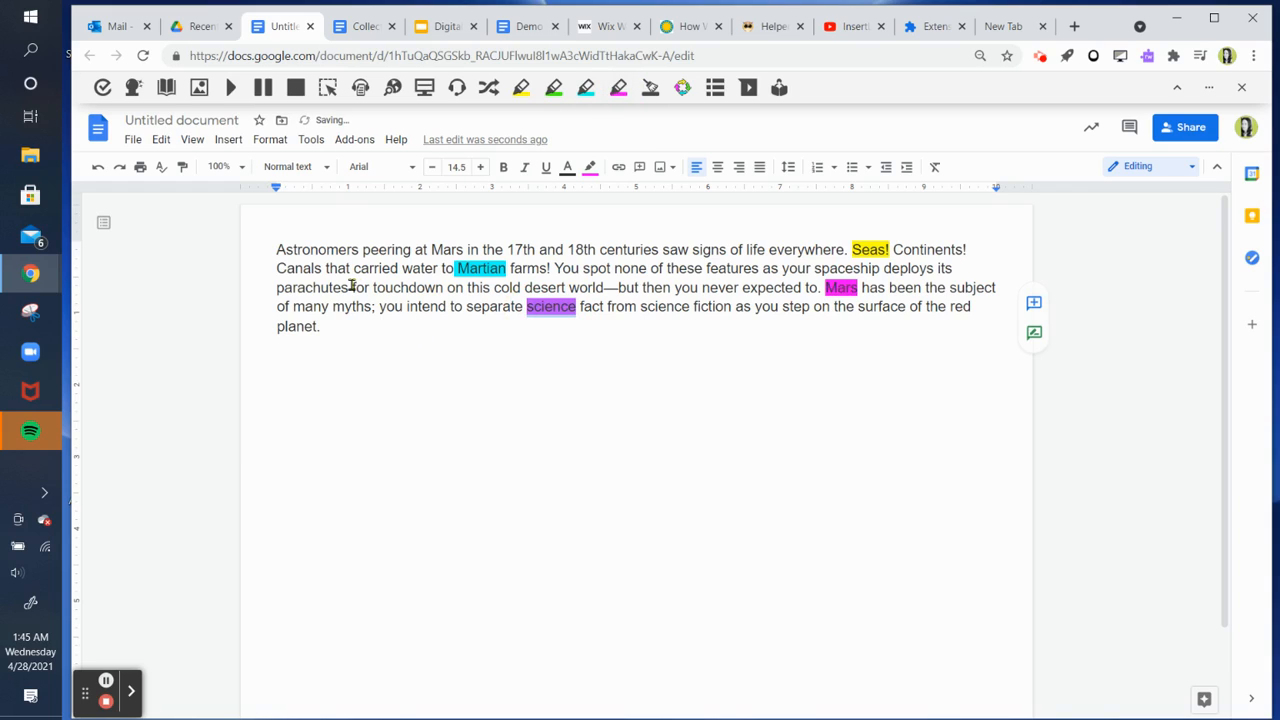
left_click_drag(350, 287, 277, 289)
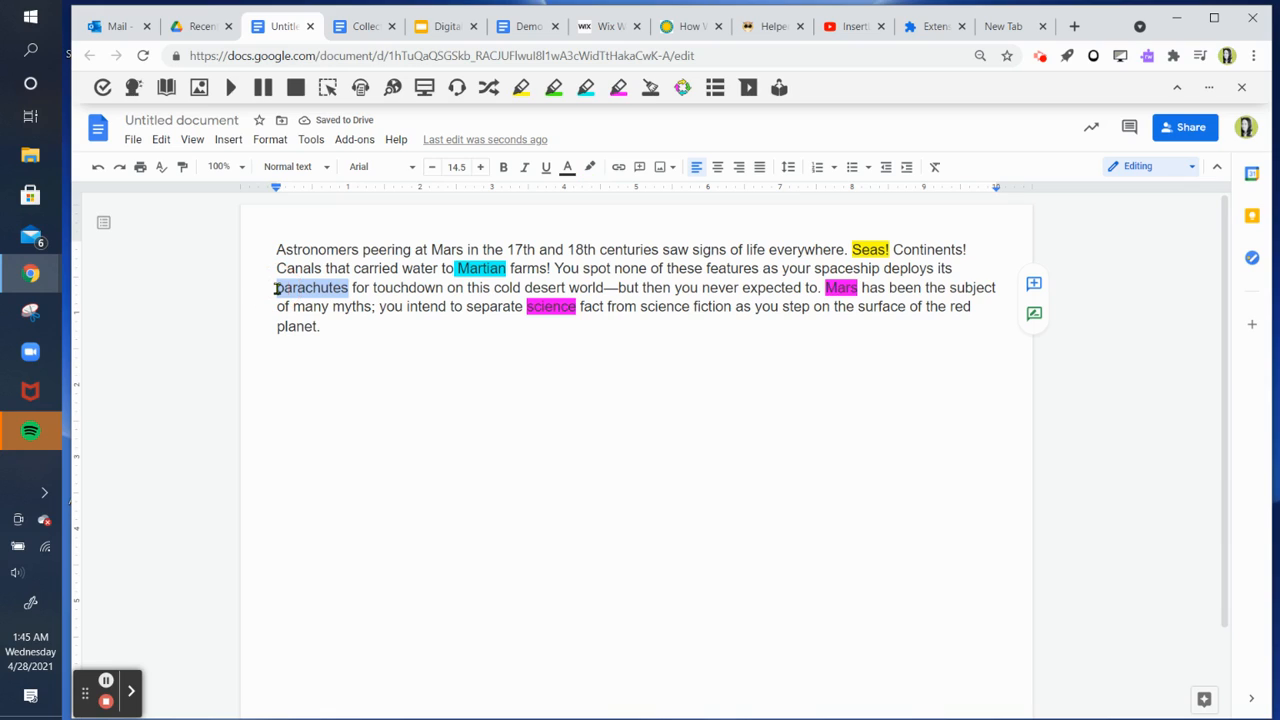
left_click(586, 88)
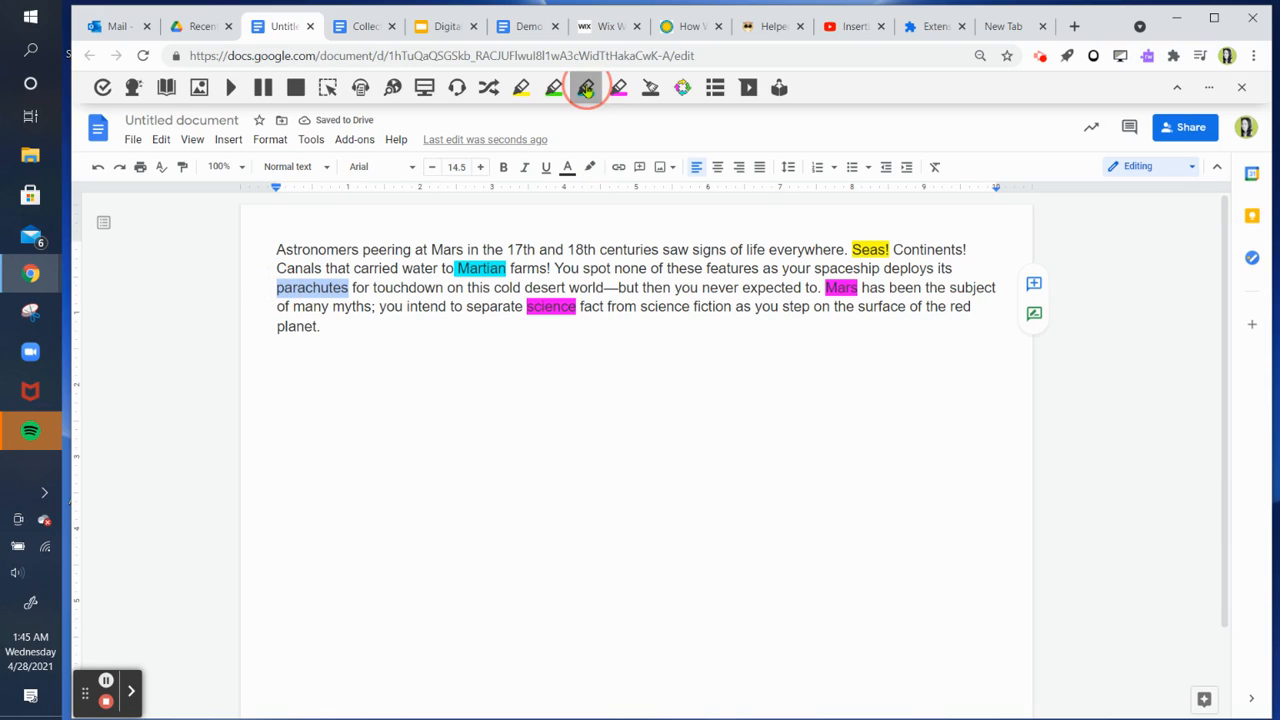
left_click(651, 333)
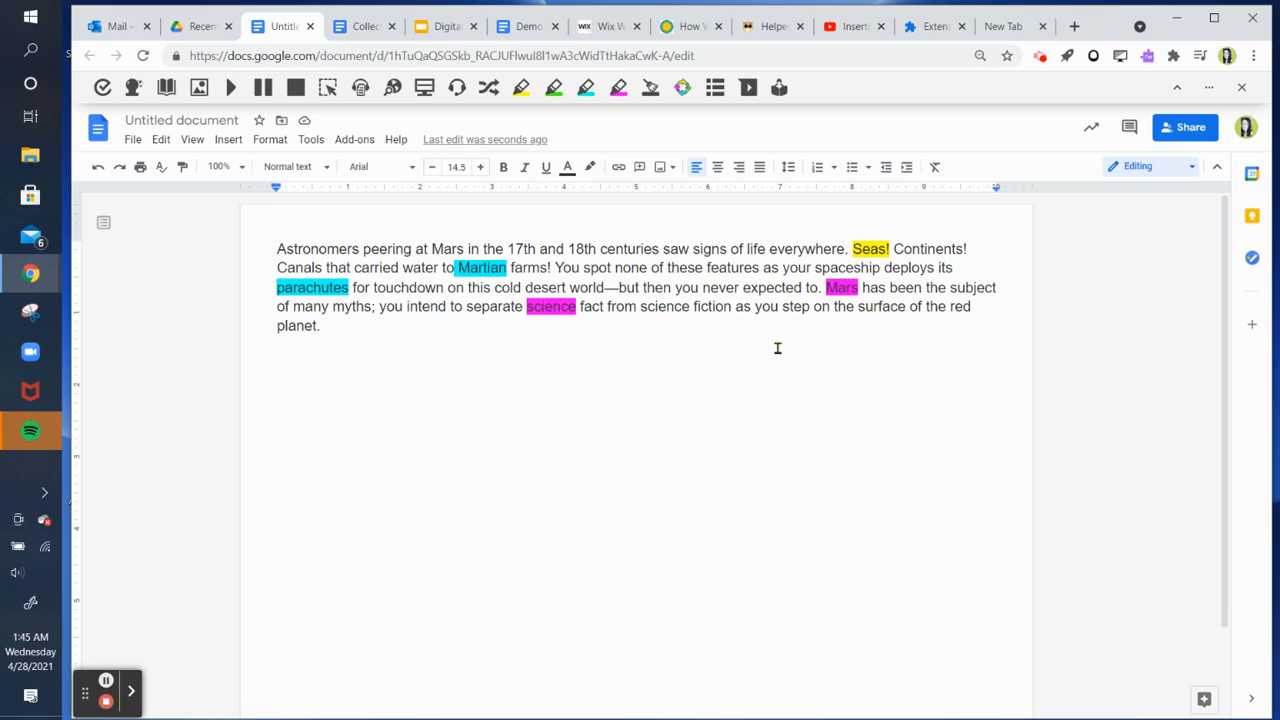
Step: Generate a vocabulary list document from the highlighted words with Read&Write
left_click(715, 88)
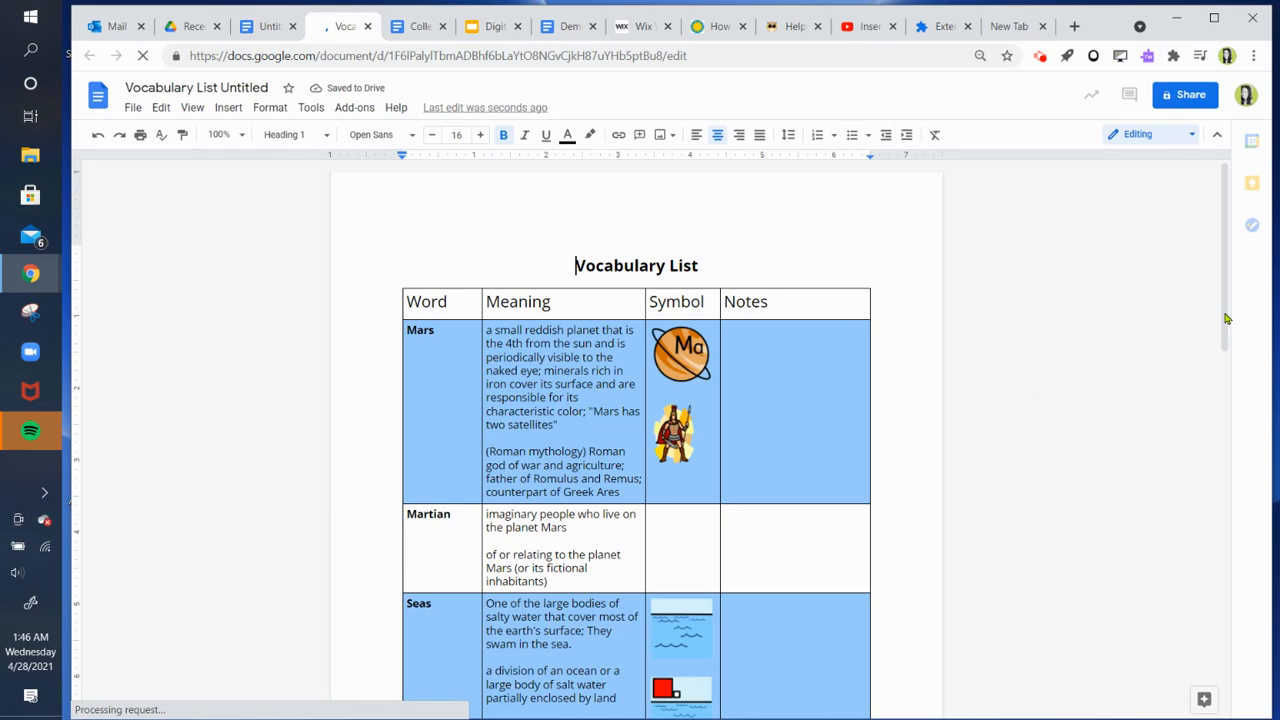
left_click_drag(1225, 316, 1225, 347)
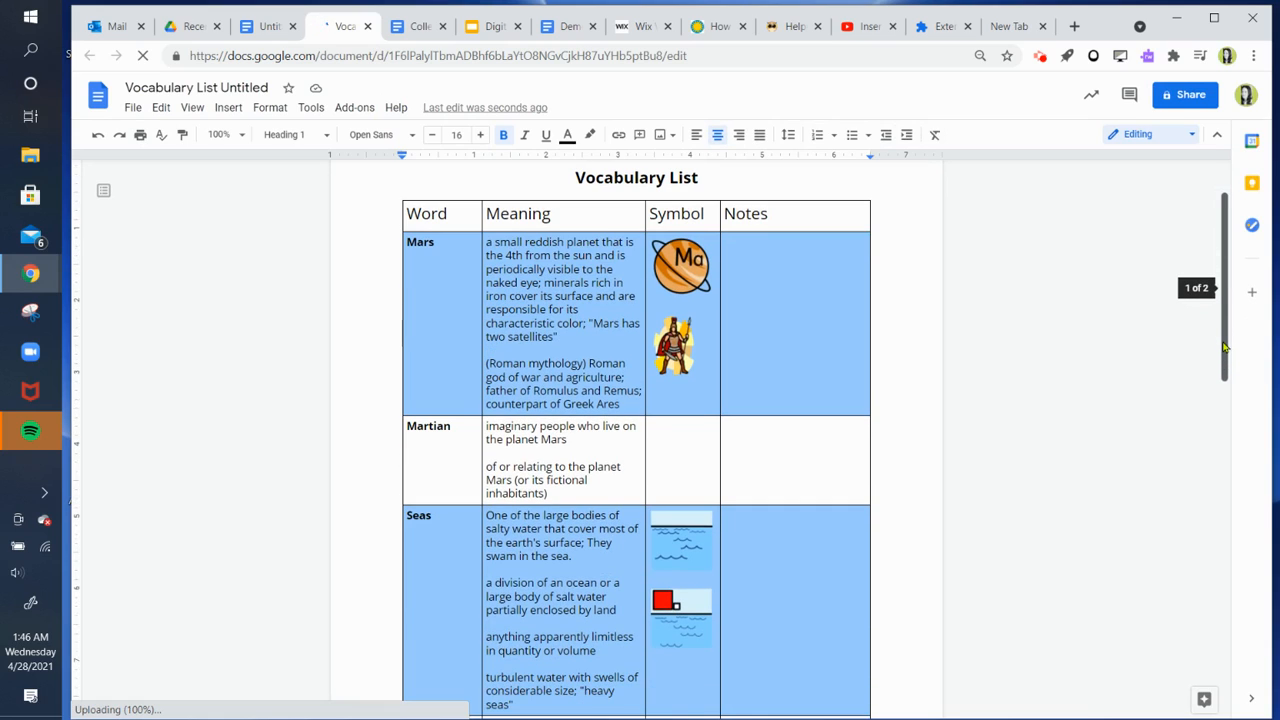
left_click(781, 278)
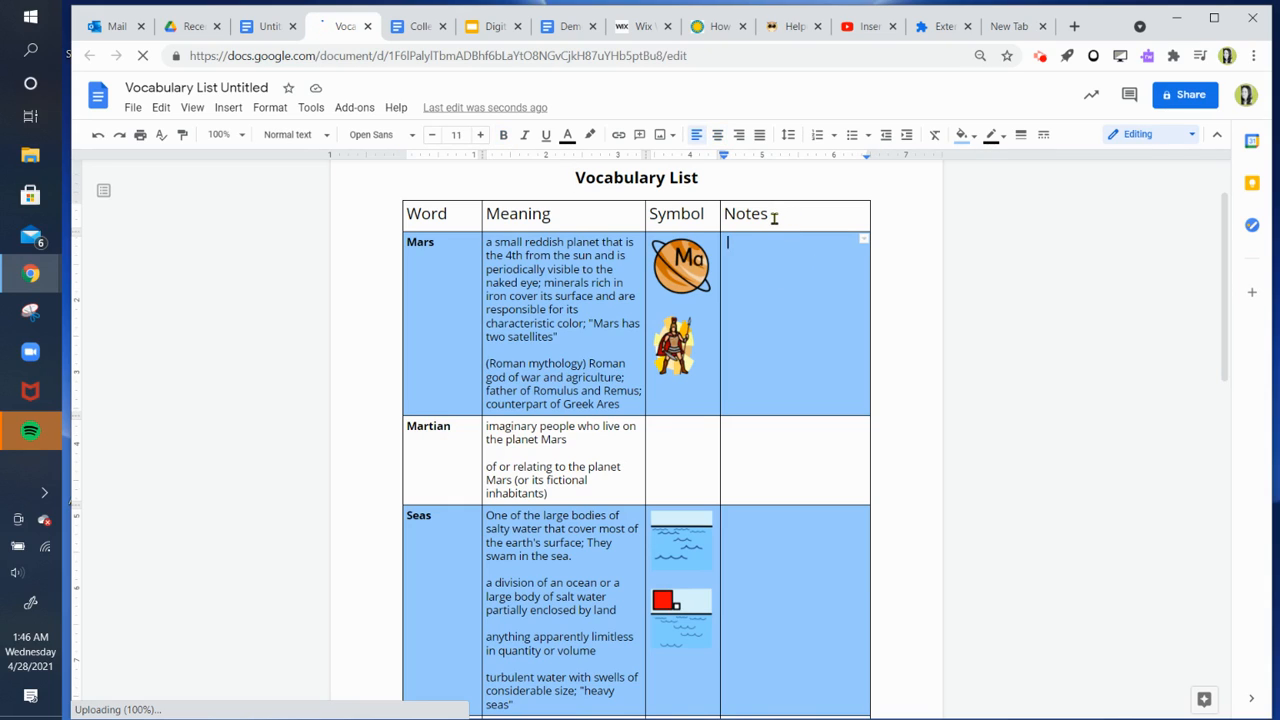
Step: Replace the "Notes" column heading of the vocabulary table with "Write a sentence"
left_click_drag(772, 216, 725, 215)
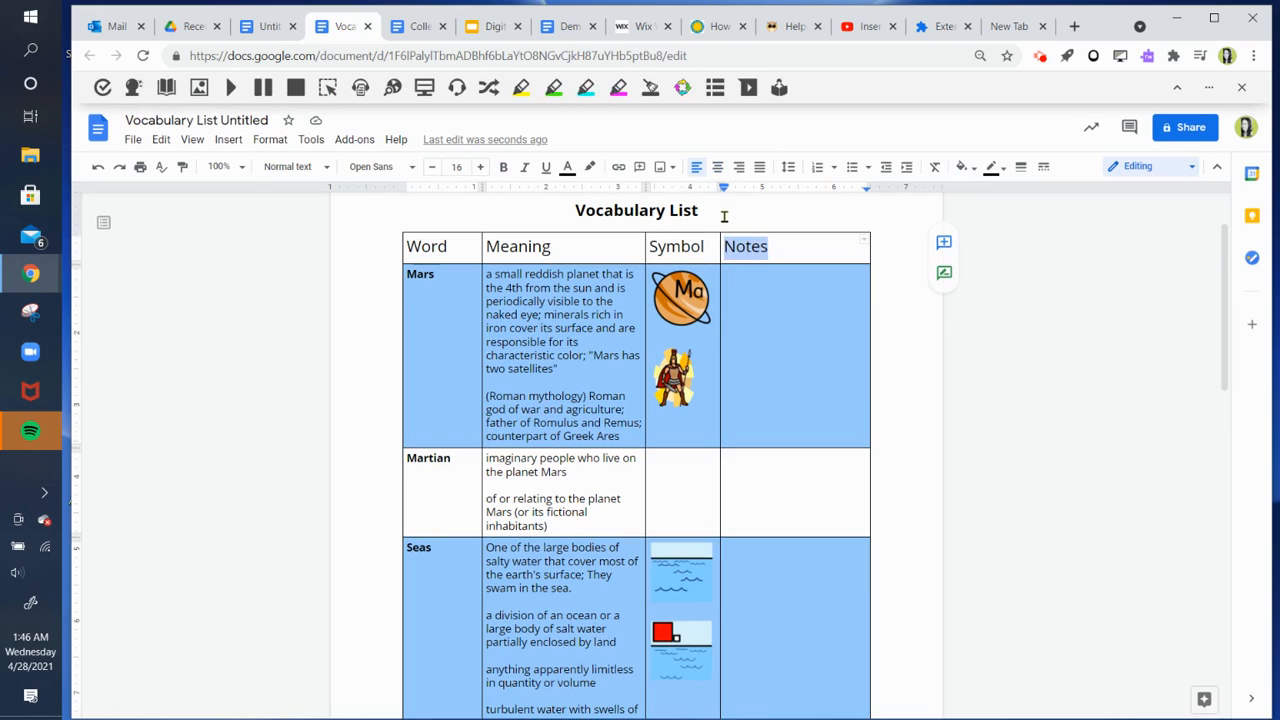
type("Write")
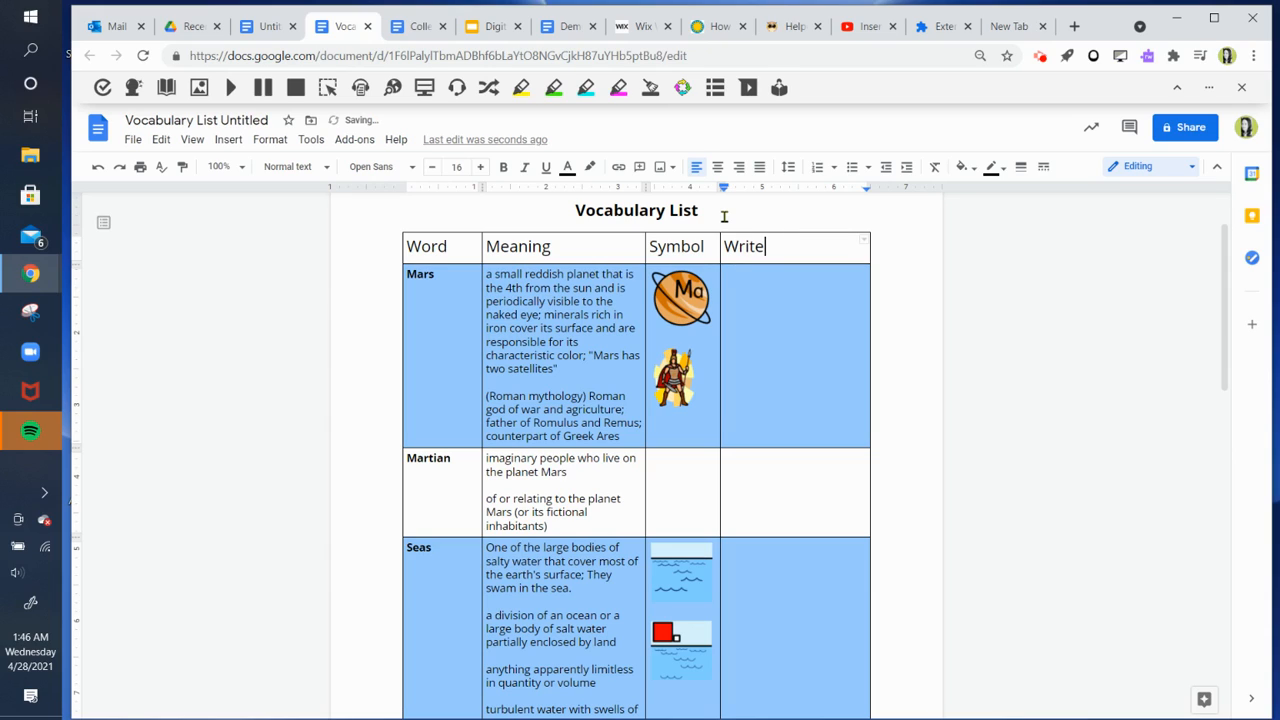
type(" a sentence")
Step: Delete the Roman mythology definition and the Roman warrior image from the Mars row
left_click_drag(620, 437, 480, 398)
left_click(527, 397)
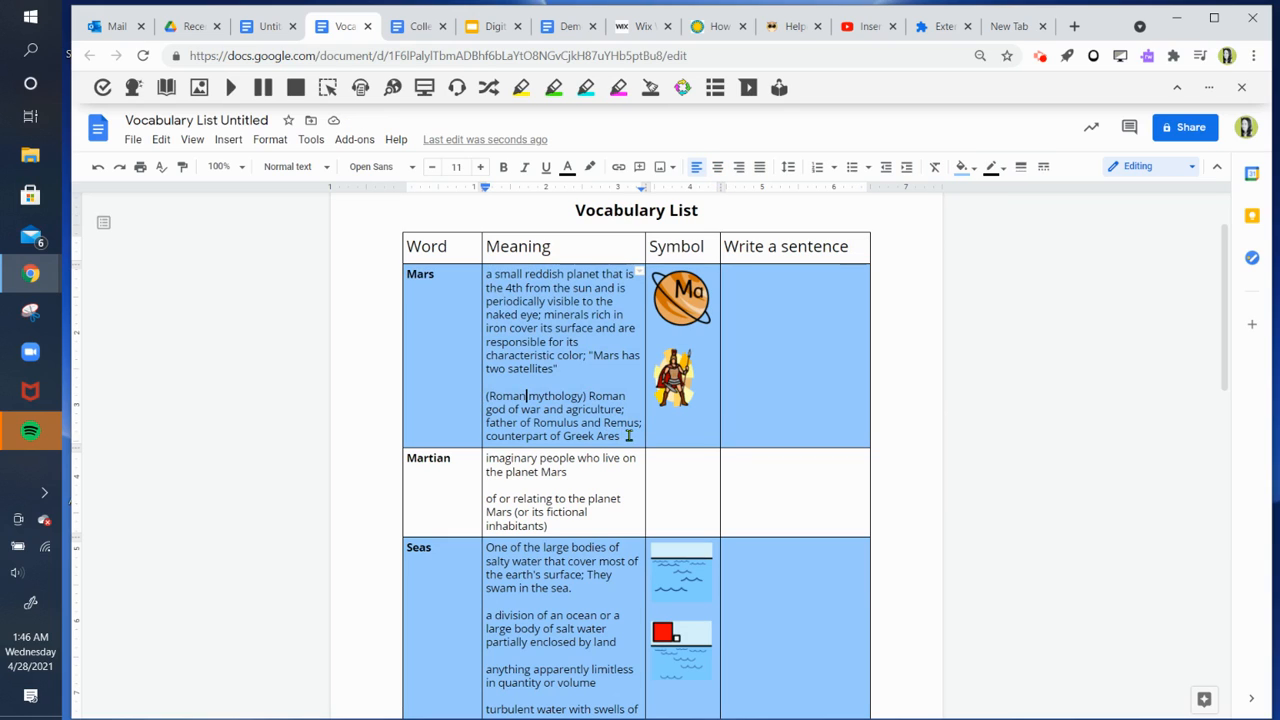
left_click_drag(628, 437, 486, 396)
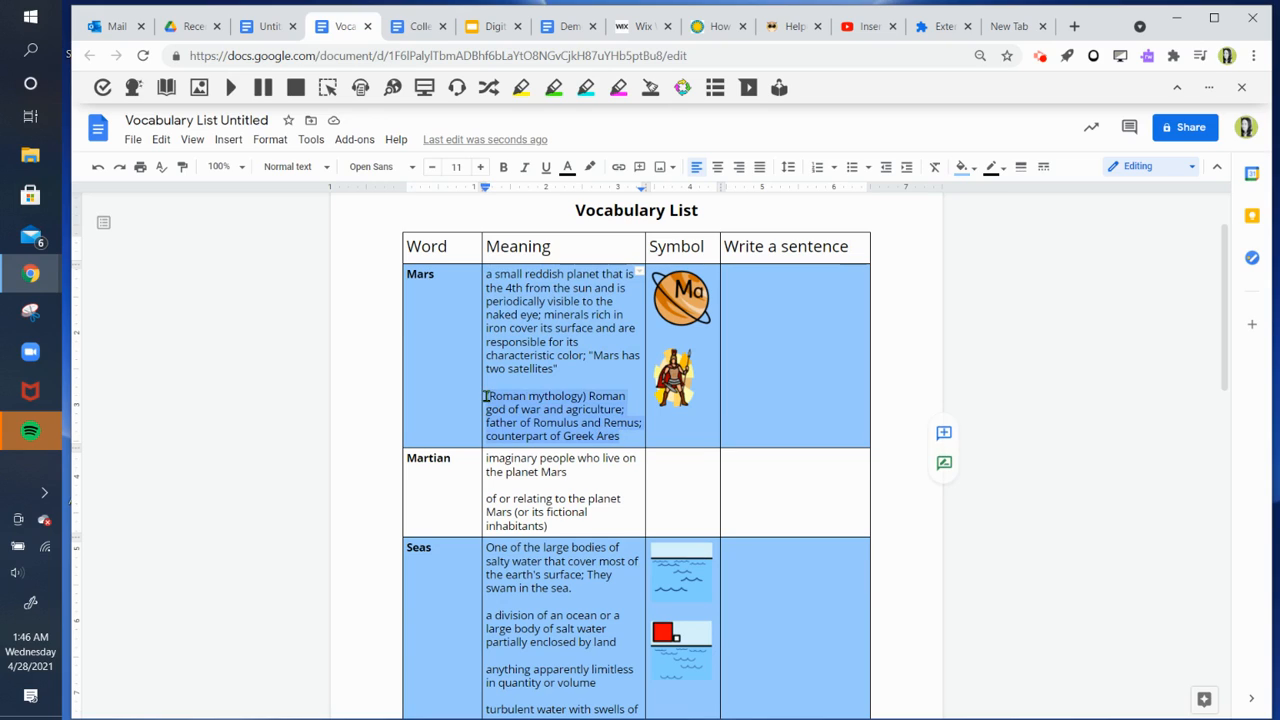
key("BackSpace")
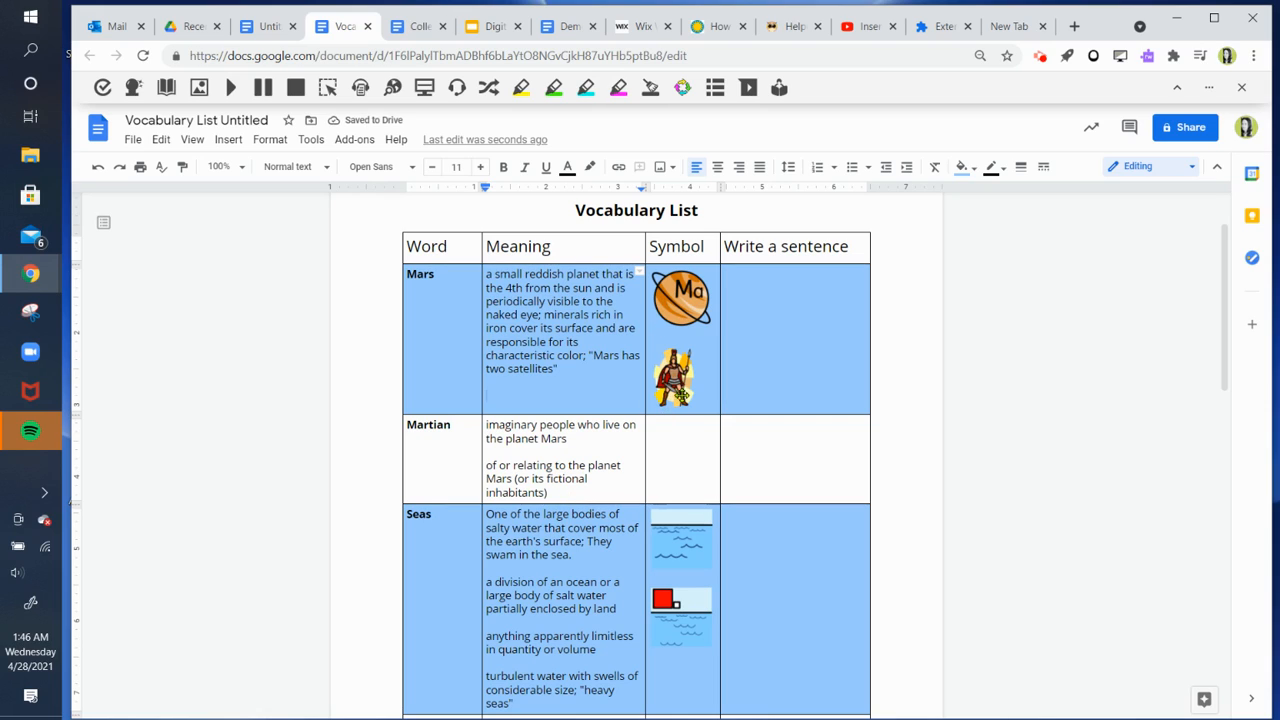
left_click(680, 396)
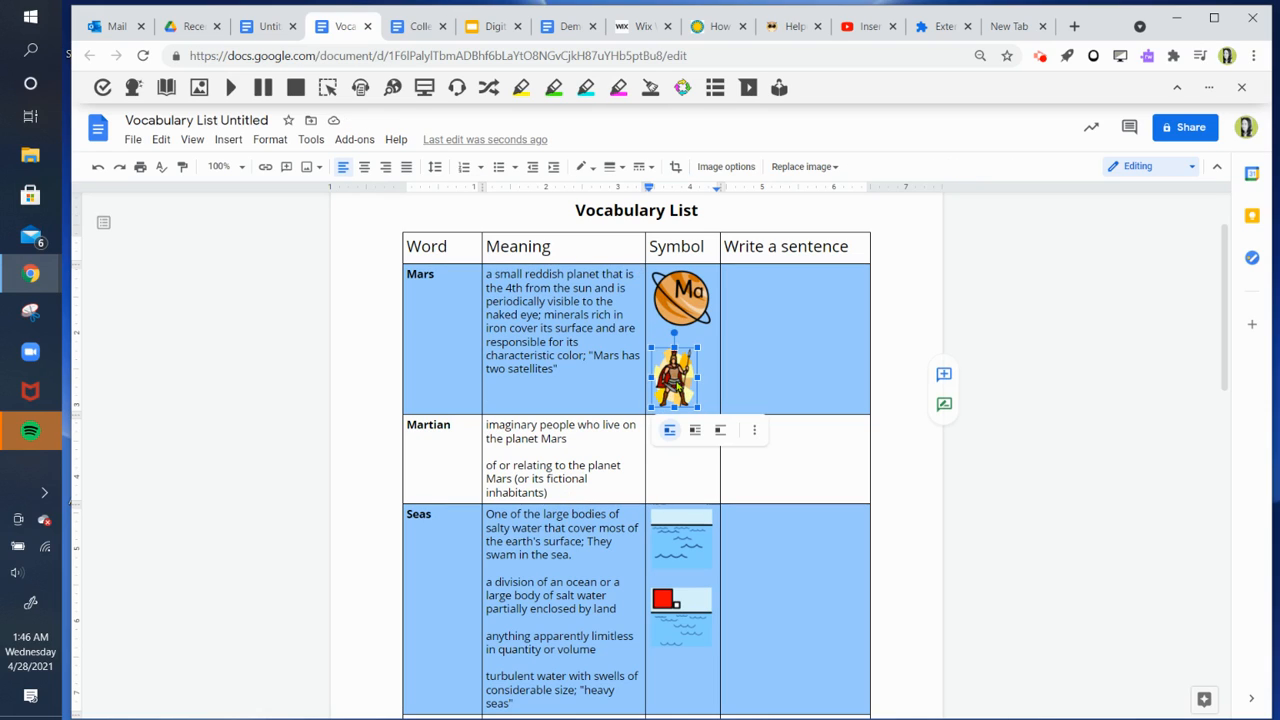
key("Delete")
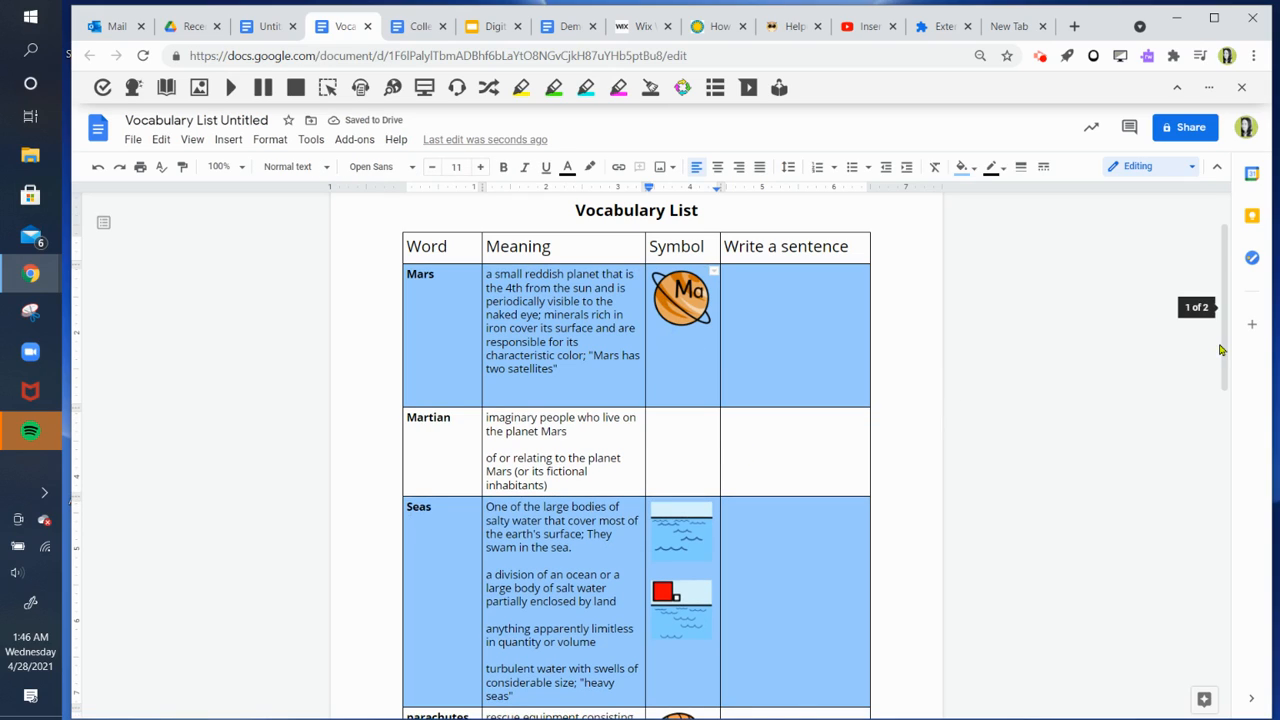
left_click_drag(1220, 349, 1227, 406)
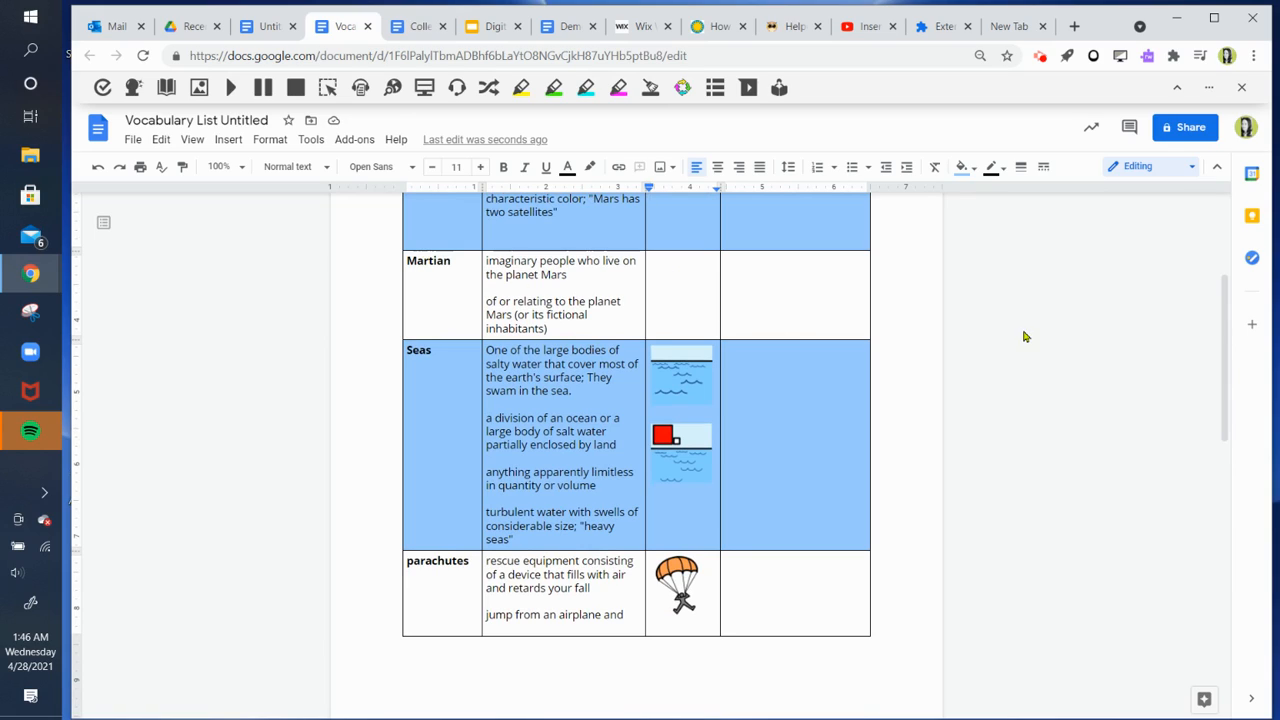
scroll(1222, 383, "up", 2)
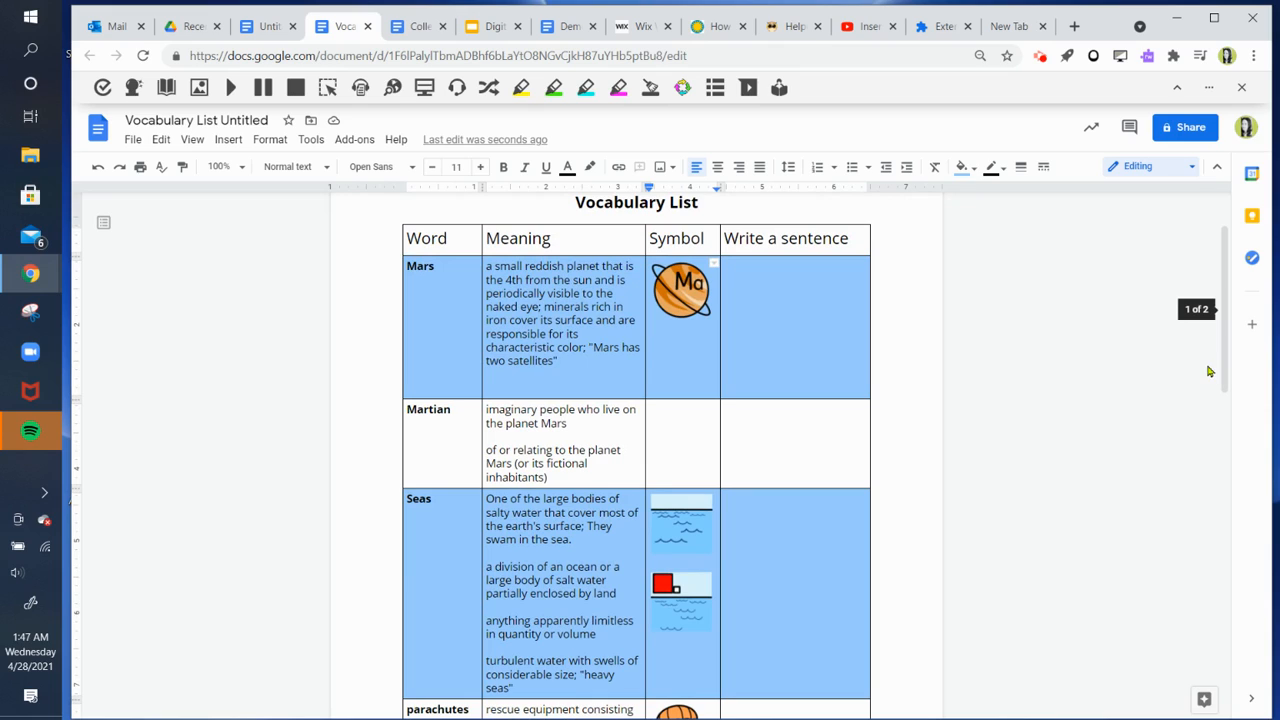
mouse_move(1224, 375)
left_mouse_down()
mouse_move(1224, 387)
mouse_move(1217, 357)
left_mouse_up()
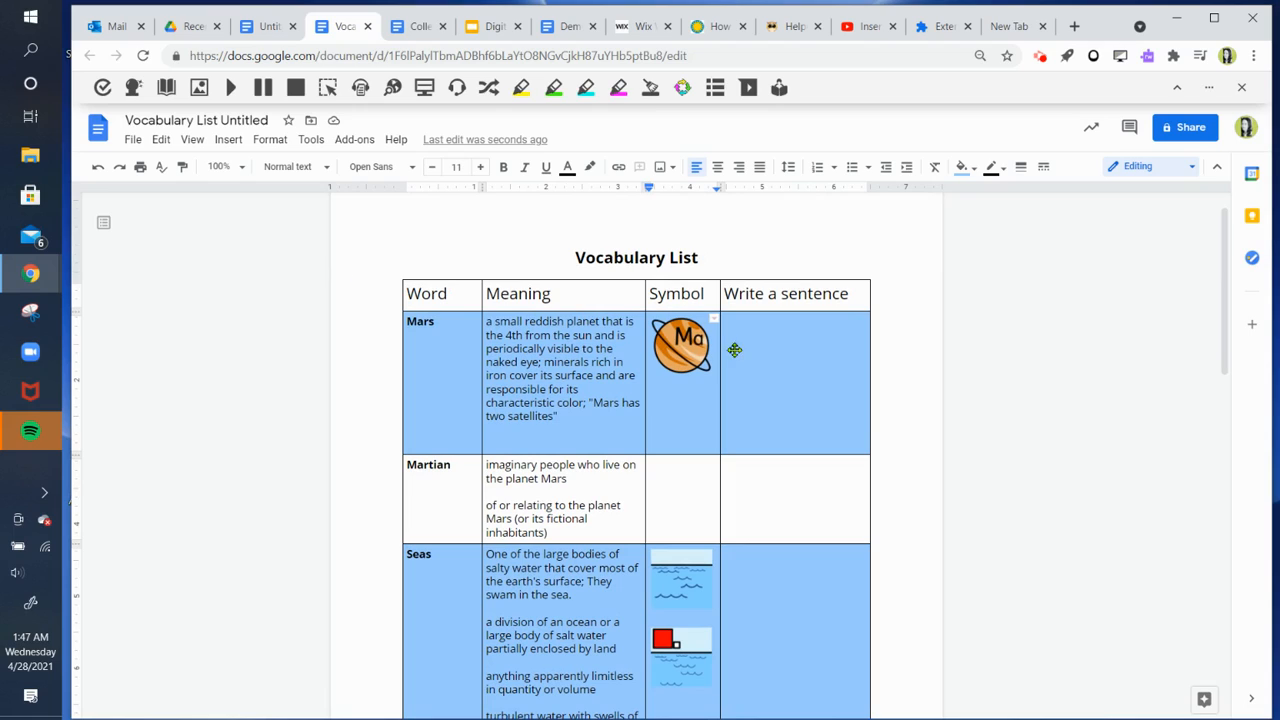
left_click(1040, 60)
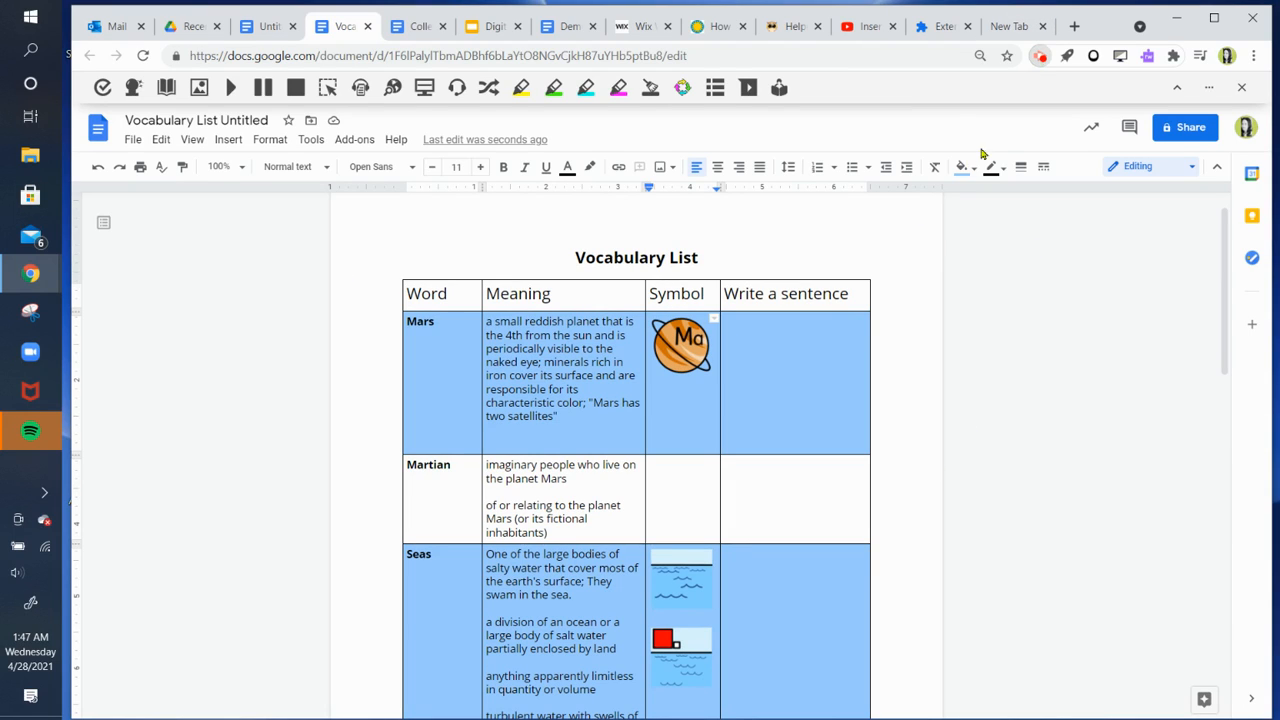